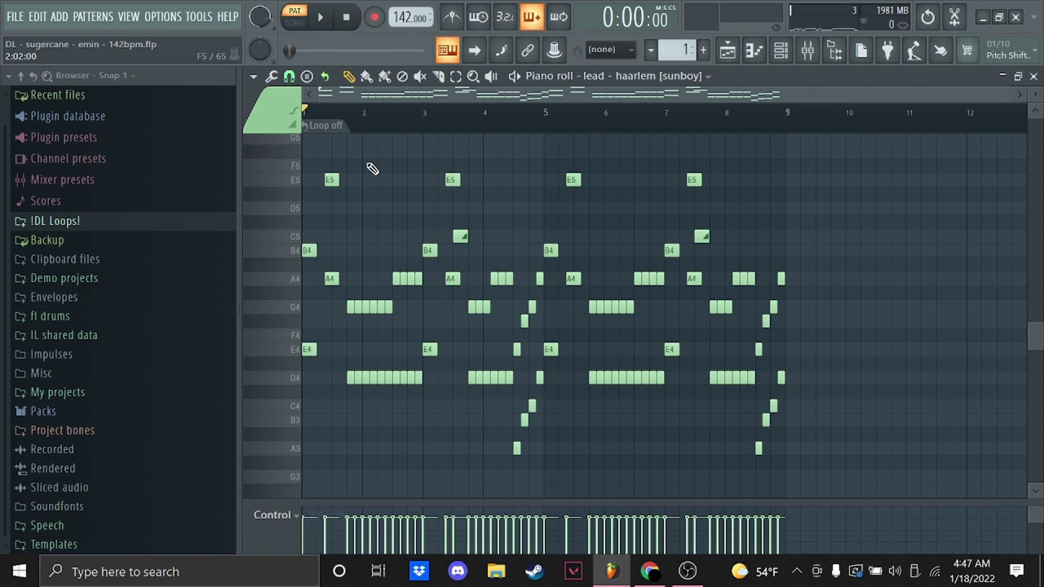
Step: Play the haarlem lead pattern and inspect the parametric EQs on mixer Insert 2
scroll(372, 168, "up", 1)
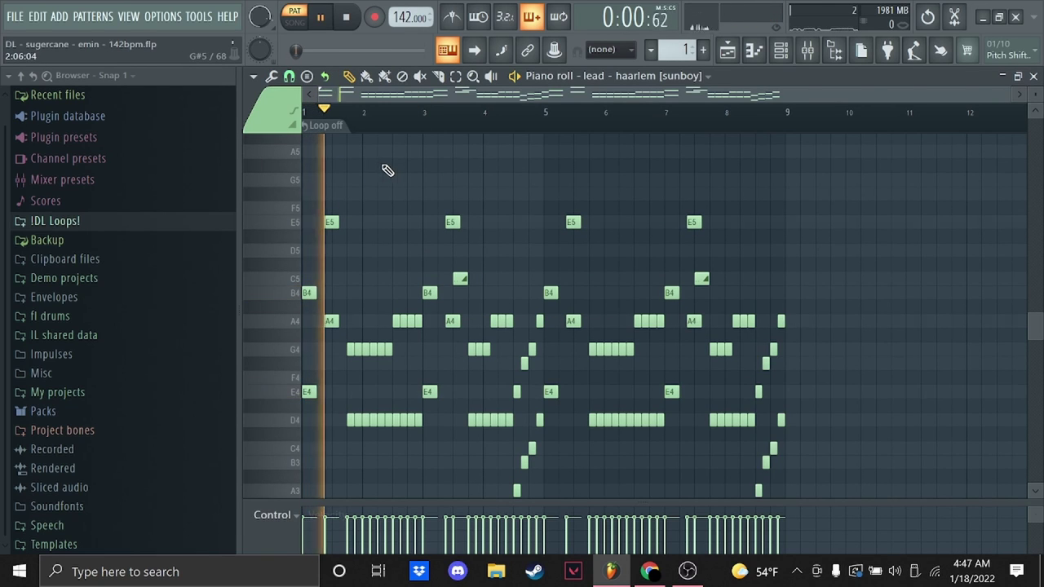
scroll(391, 170, "down", 1)
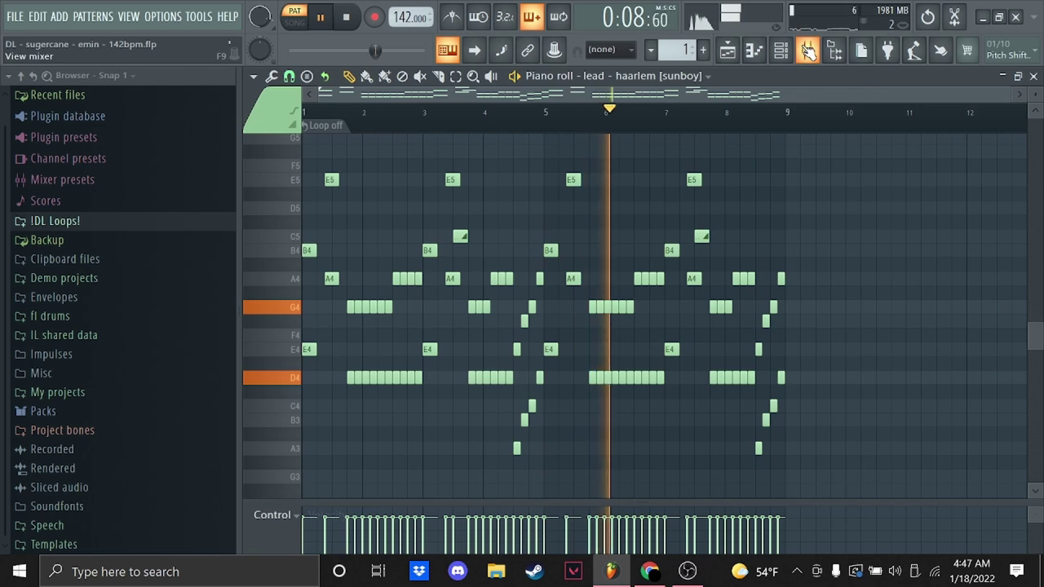
key("F9")
left_click(342, 142)
left_click(936, 150)
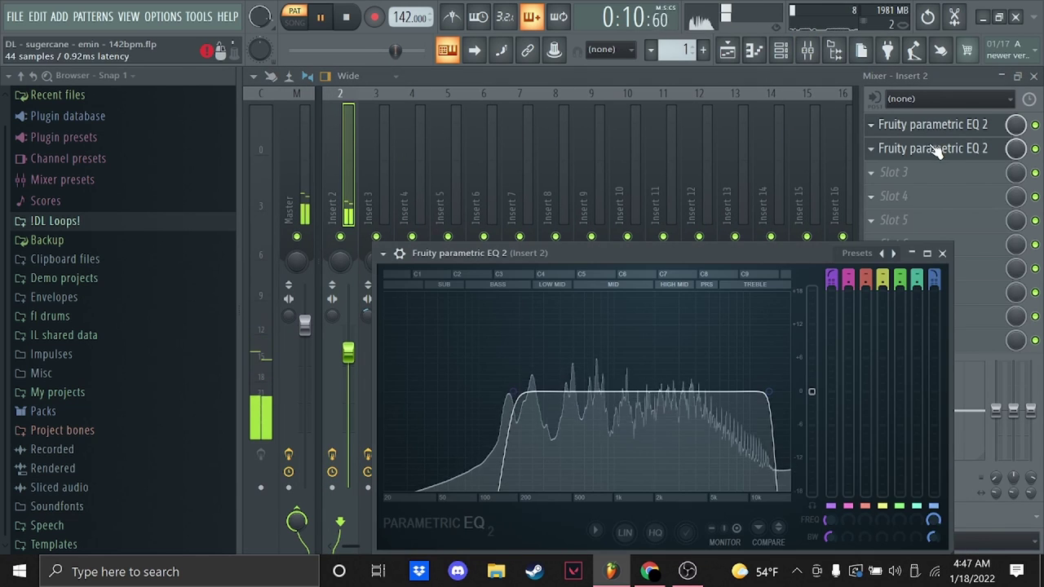
left_click(938, 152)
left_click(939, 155)
Step: Stop playback, switch to pattern 2, and play the sidewayz lead's notes in the piano roll
left_click(780, 55)
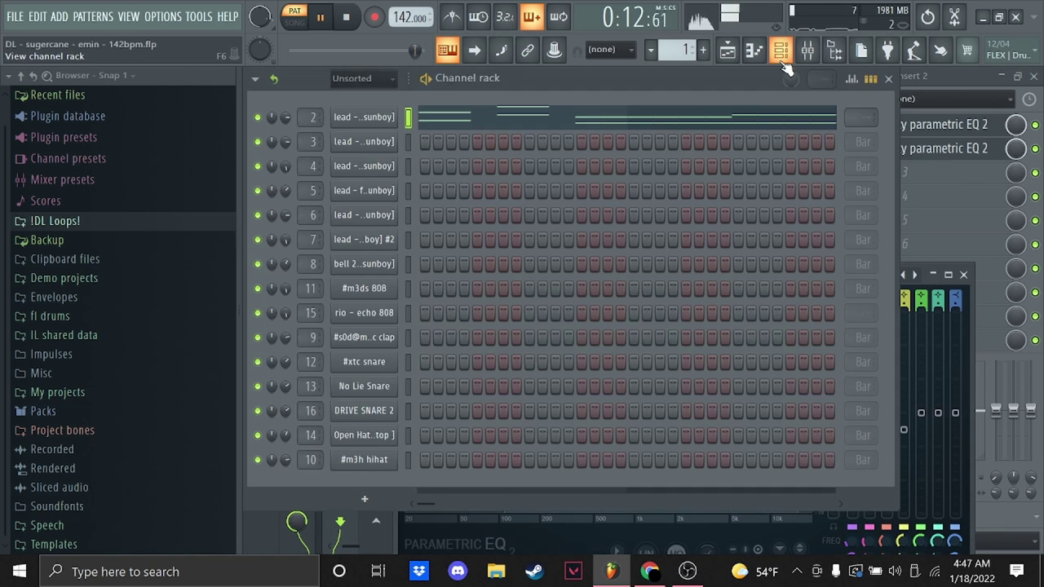
key("space")
left_click(616, 128)
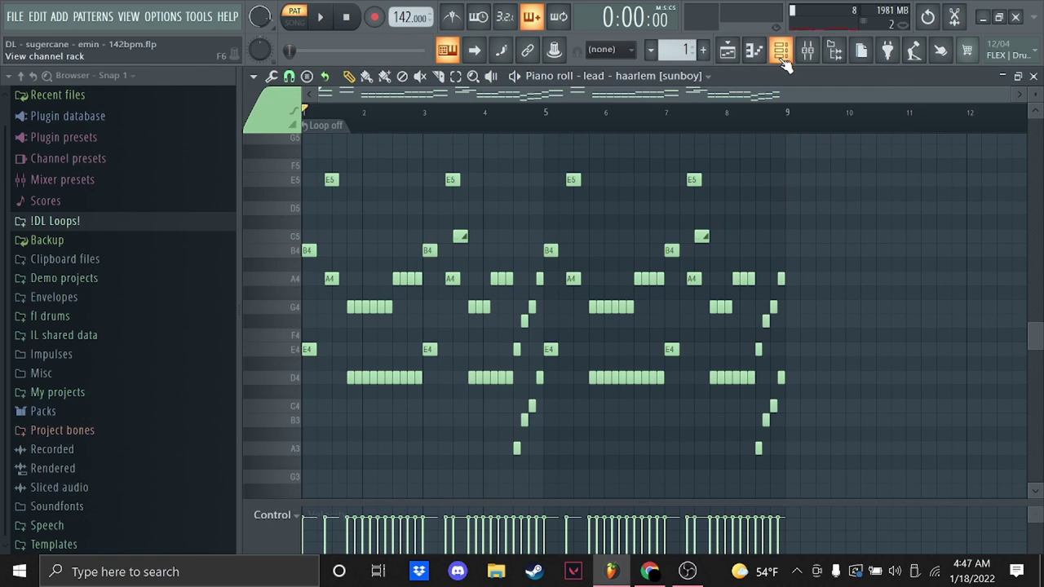
left_click(780, 56)
key("KP_Add")
left_click(497, 154)
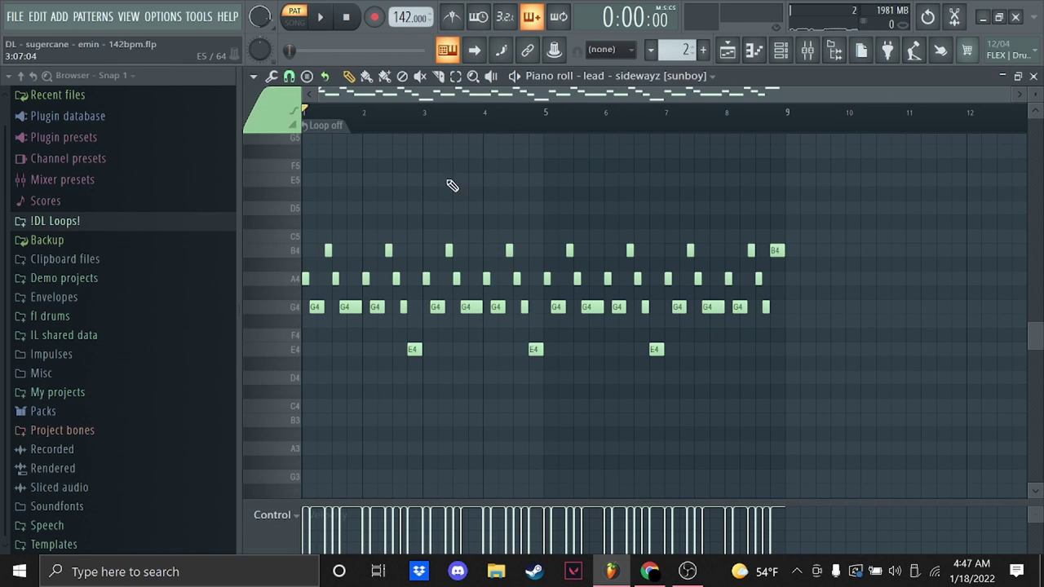
scroll(412, 210, "up", 2)
key("space")
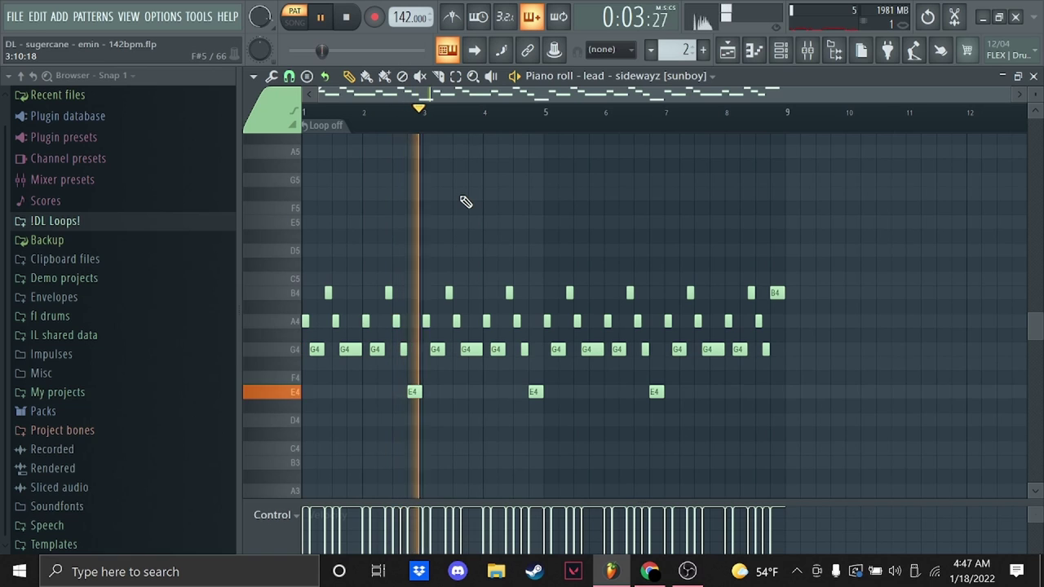
Step: Inspect the parametric EQ on mixer Insert 3 and return to the sidewayz lead's piano roll
key("F9")
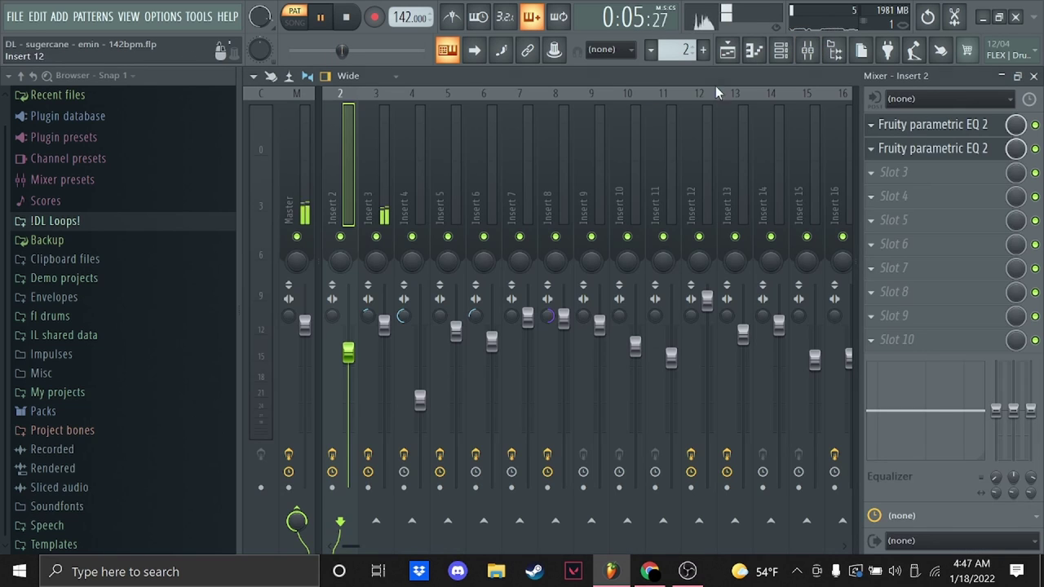
left_click(962, 126)
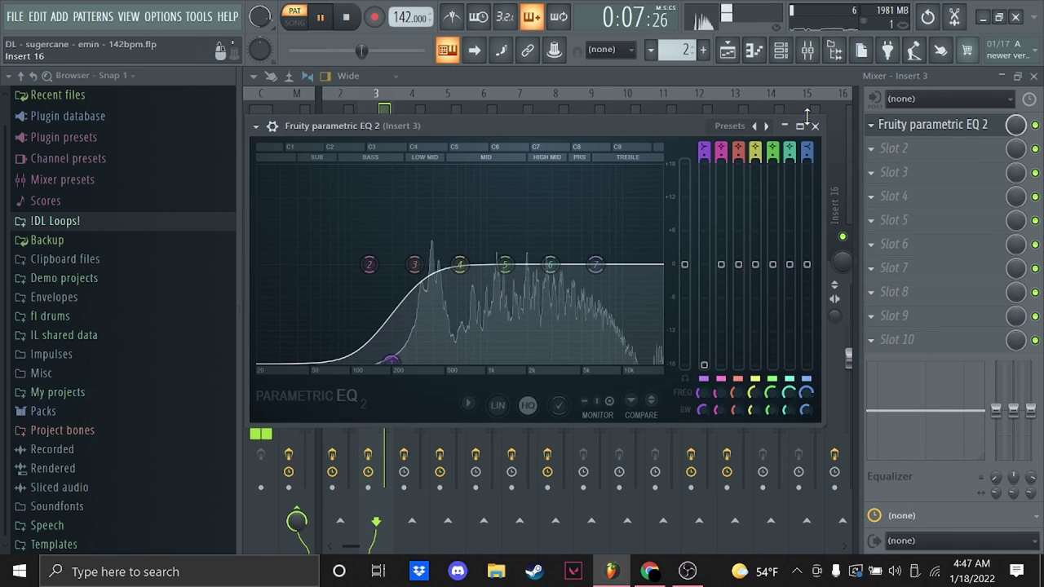
left_click(737, 59)
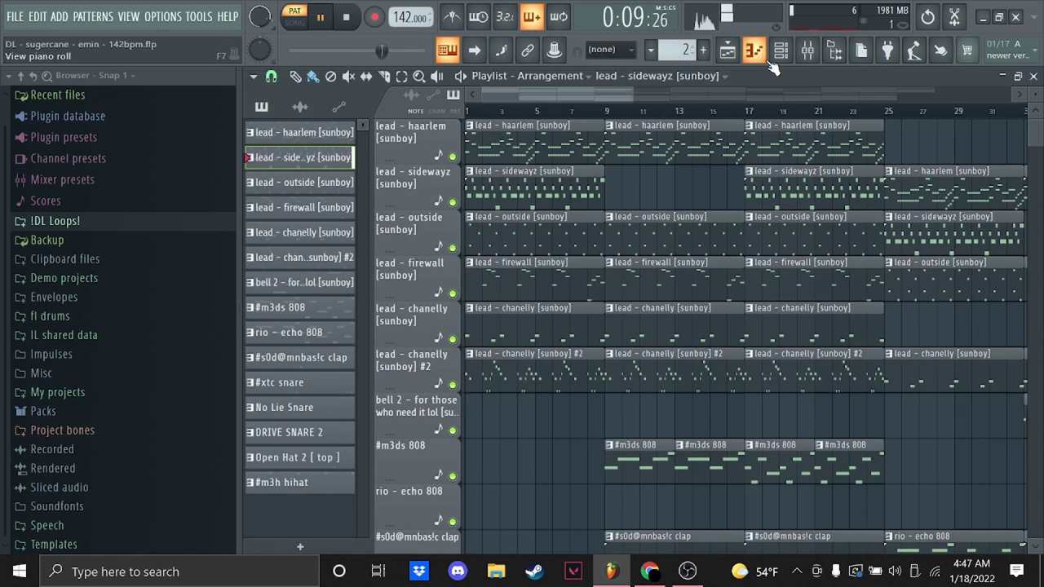
left_click(769, 62)
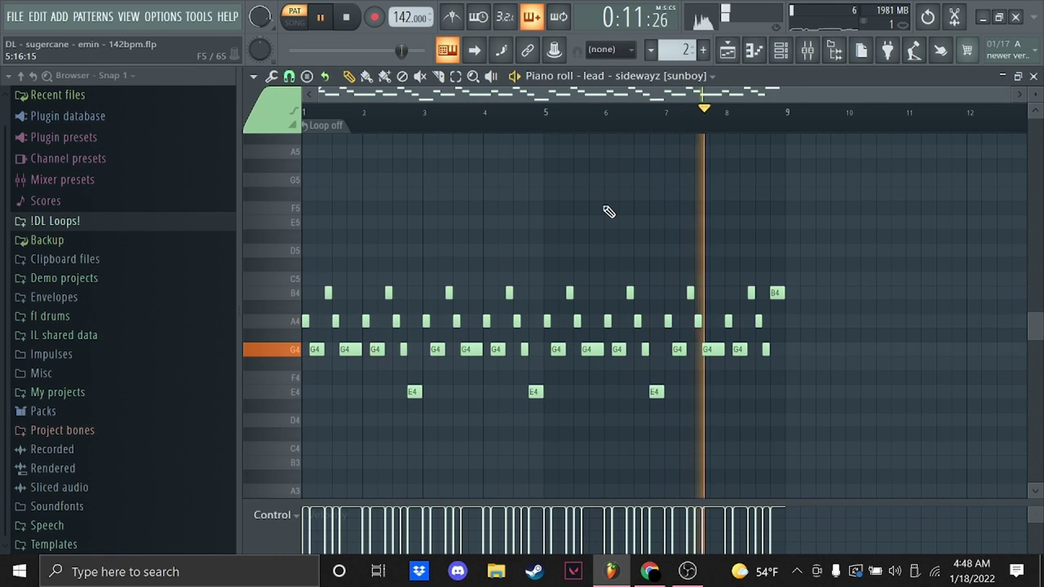
Step: Switch to pattern 3, play the outside lead's notes, and inspect the parametric EQ on mixer Insert 4
left_click(726, 54)
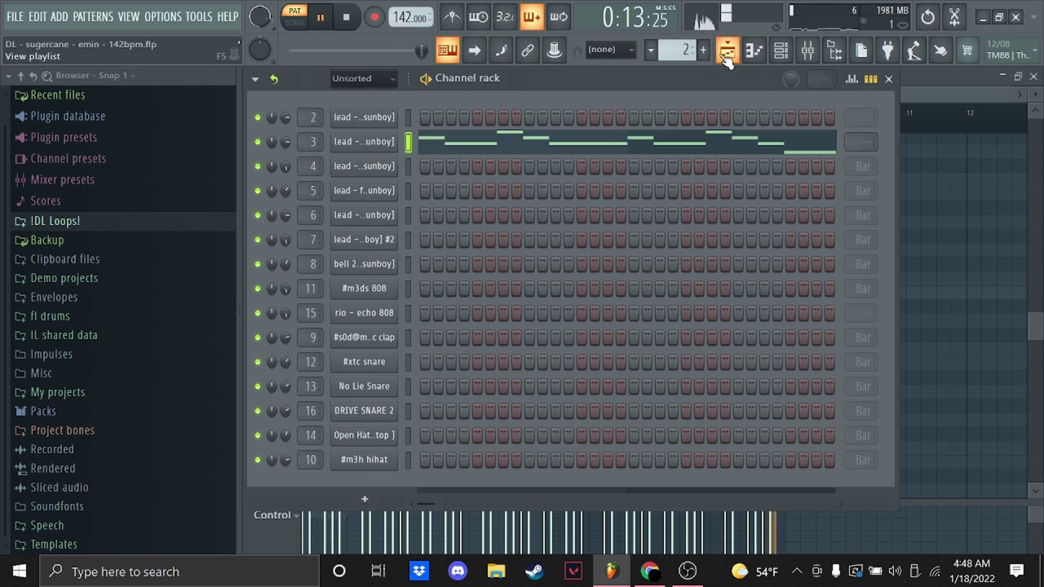
left_click(537, 155)
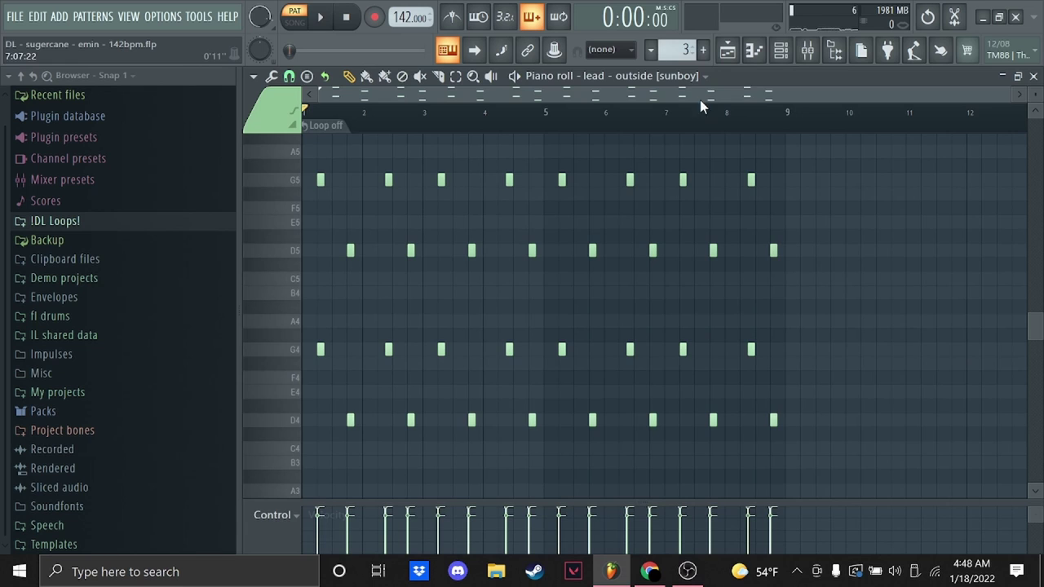
left_click(804, 53)
left_click(904, 124)
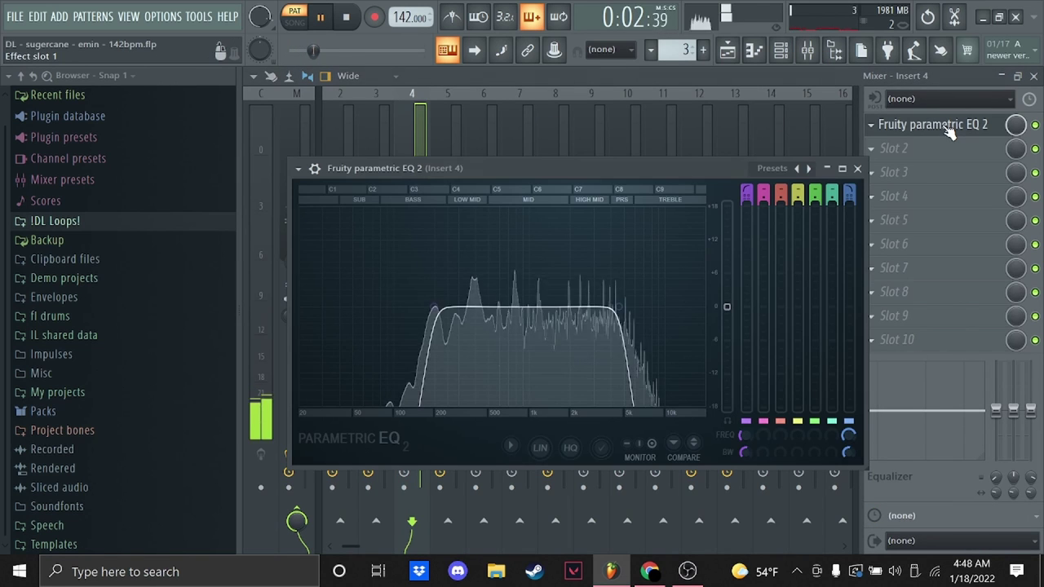
left_click(755, 54)
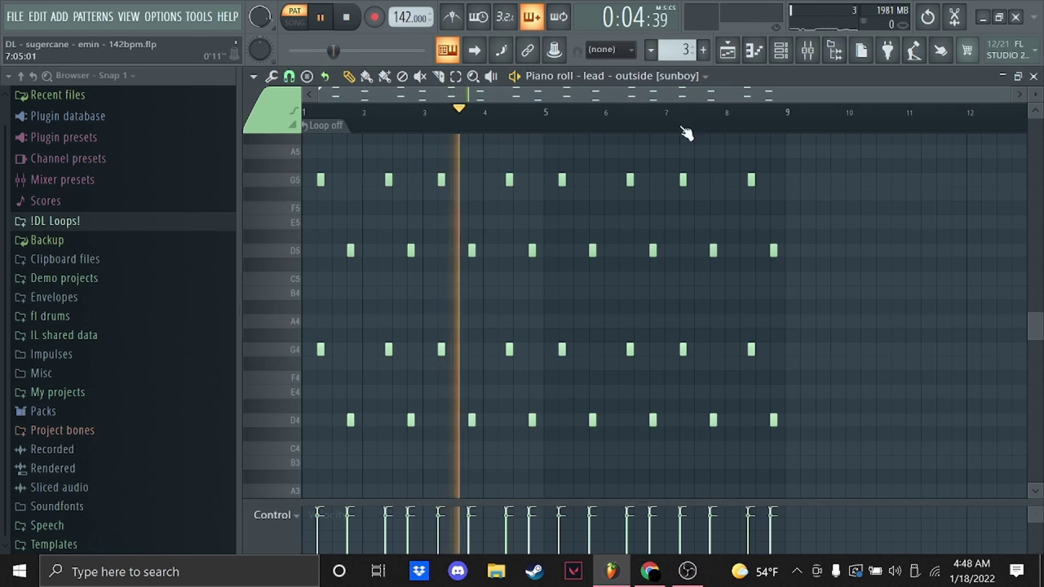
scroll(624, 195, "up", 2)
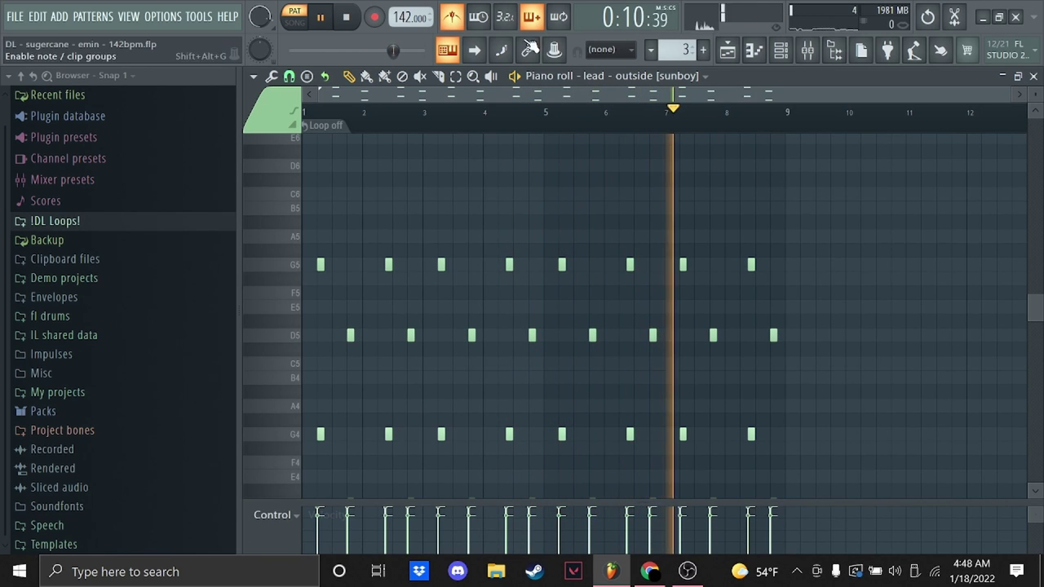
Step: Stop playback, switch to pattern 4, and play the firewall lead's notes in the piano roll
left_click(779, 61)
key("space")
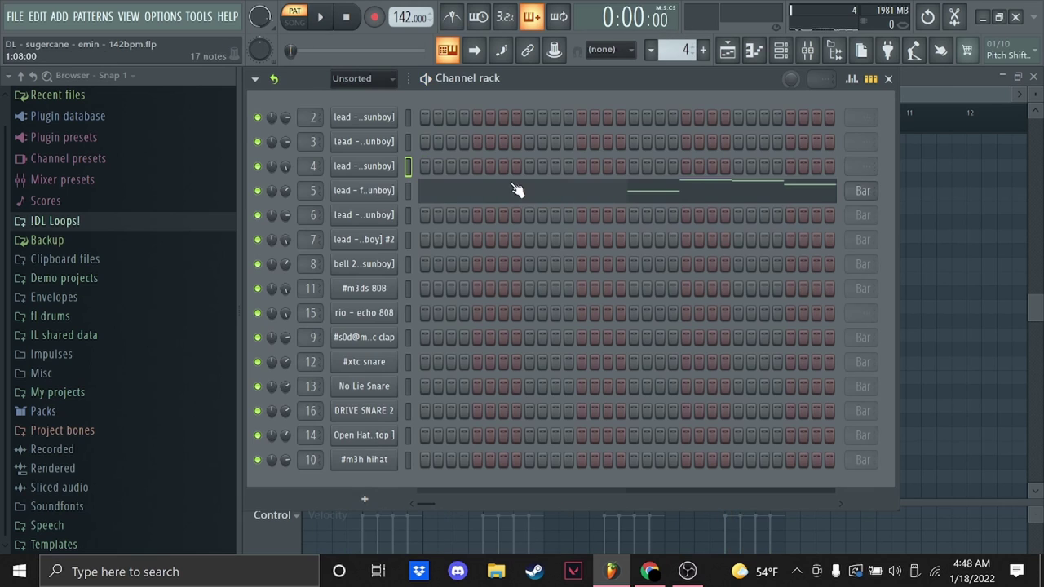
left_click(514, 190)
left_click(809, 51)
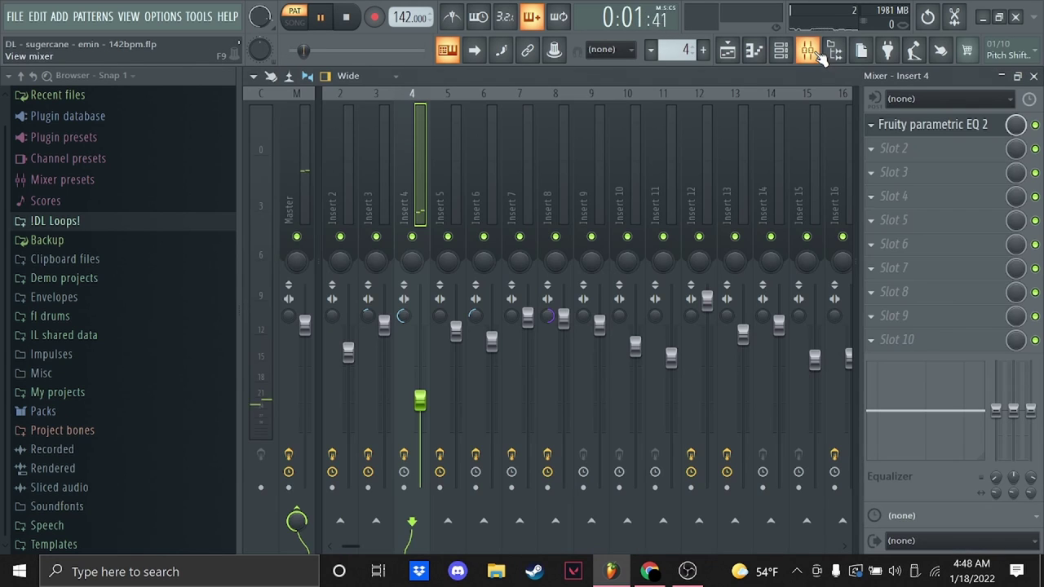
left_click(772, 62)
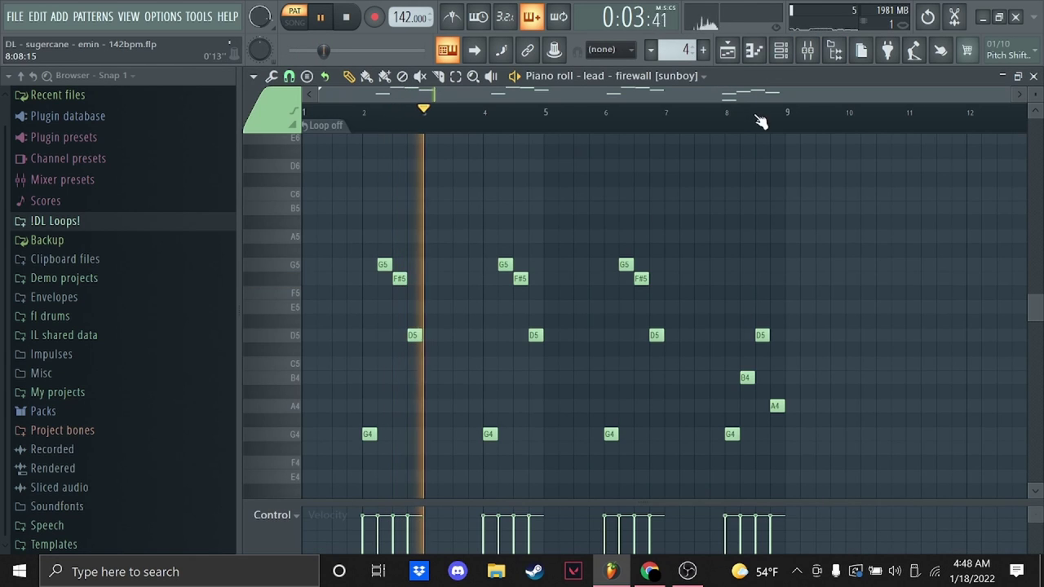
Step: Inspect the parametric EQ on mixer Insert 5 and return to the firewall lead's piano roll
left_click(807, 51)
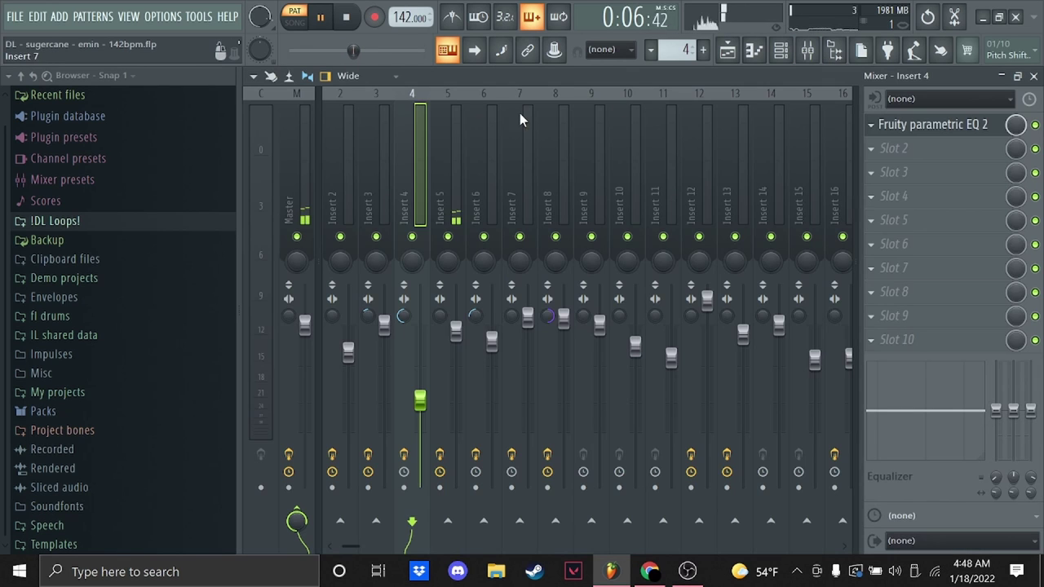
left_click(912, 125)
left_click(735, 54)
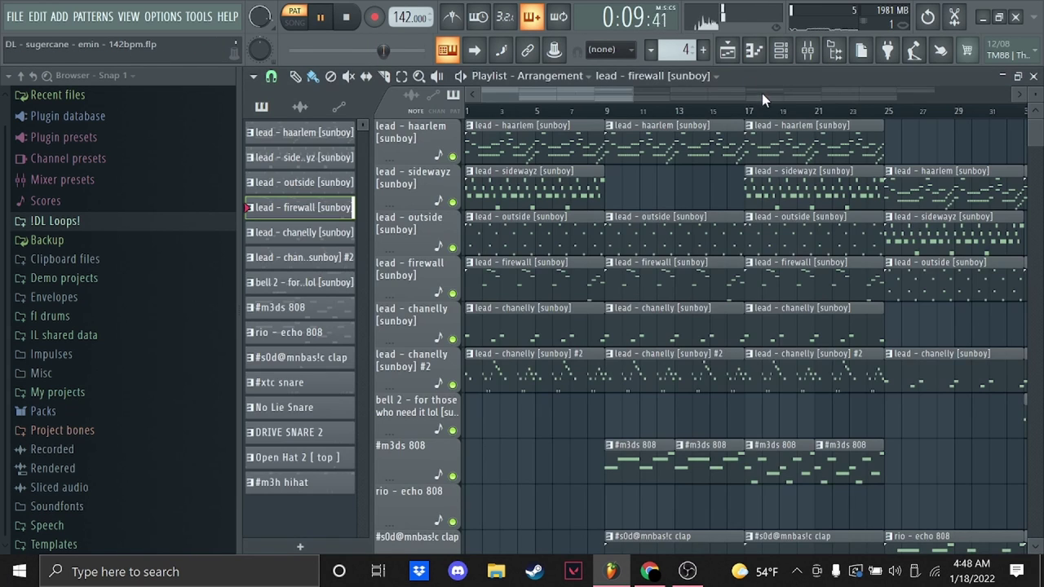
left_click(754, 49)
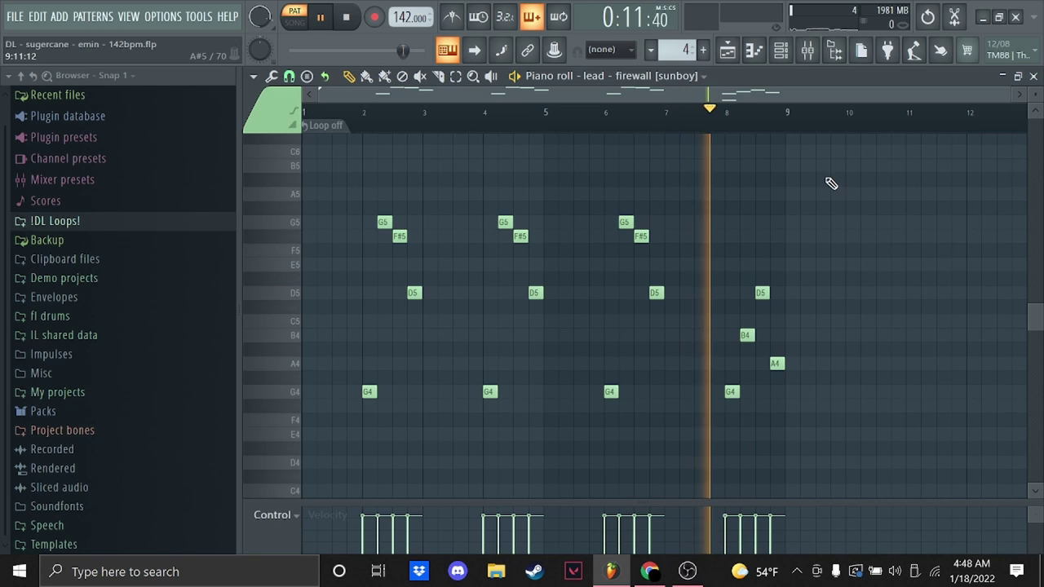
Step: Stop playback, switch to pattern 5, and play the first chanelly lead's notes in the piano roll
left_click(789, 65)
left_click(508, 213)
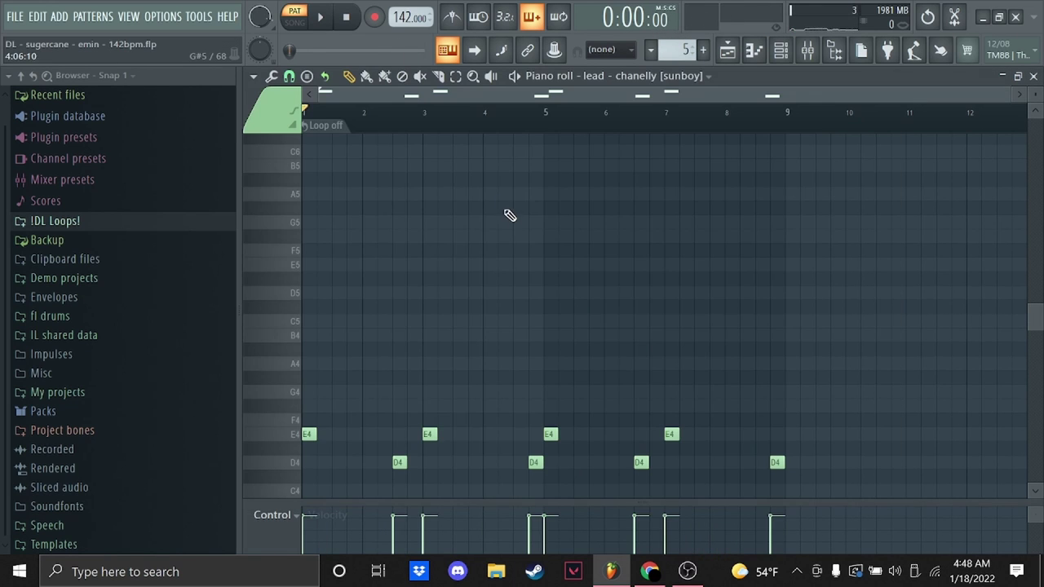
scroll(501, 268, "down", 6)
key("space")
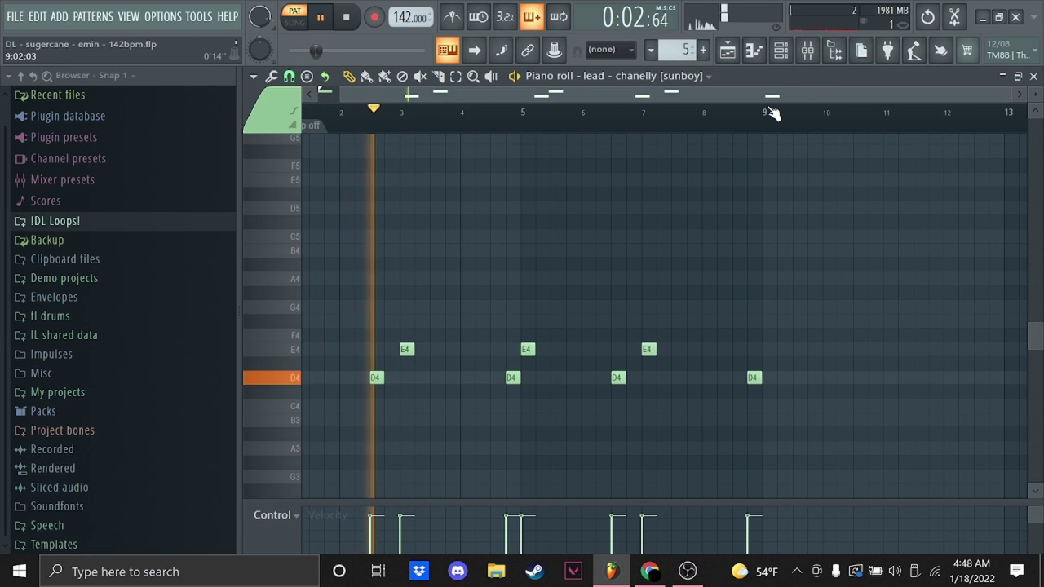
Step: Inspect the parametric EQ on mixer Insert 6 and return to the first chanelly lead's piano roll
left_click(809, 52)
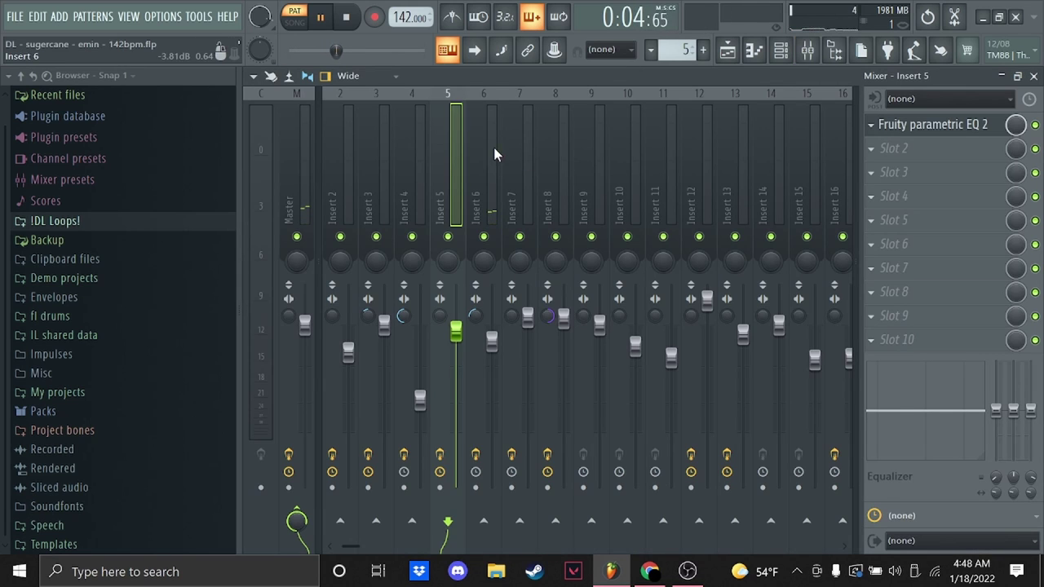
left_click(916, 124)
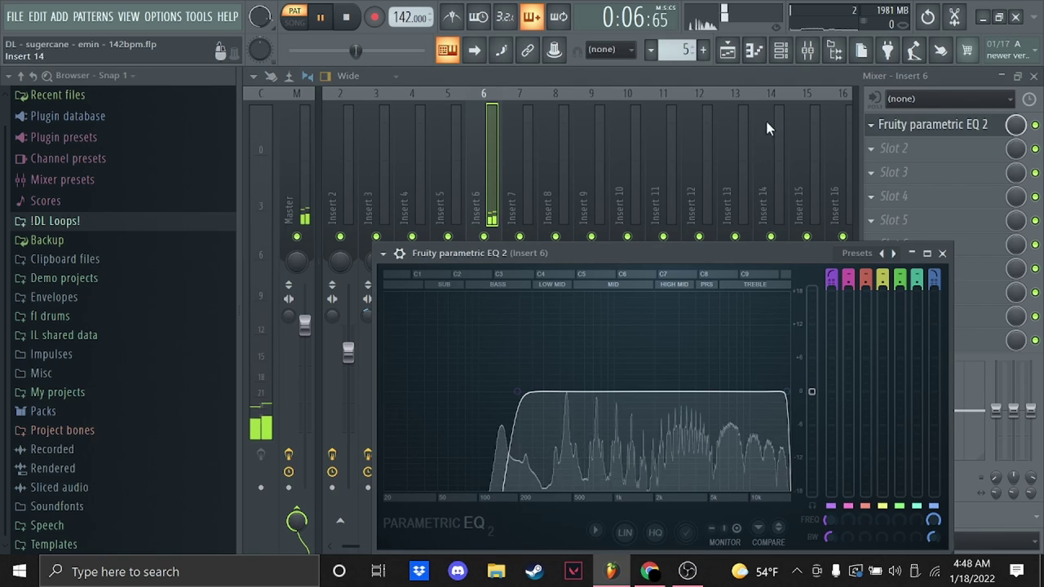
left_click(755, 50)
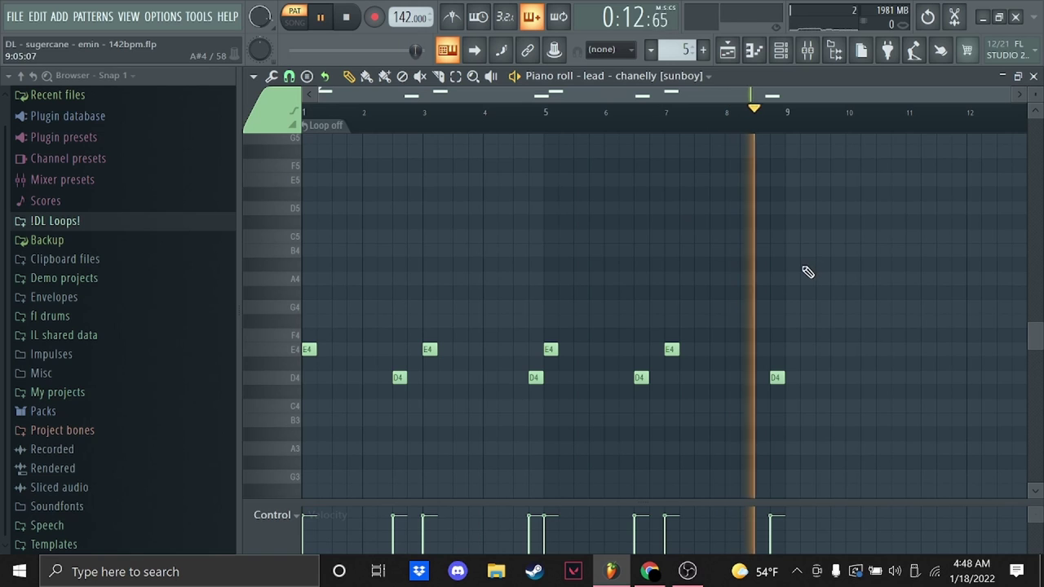
Step: Stop playback, switch to pattern 6, and play the chanelly #2 lead's notes in the piano roll
left_click(781, 53)
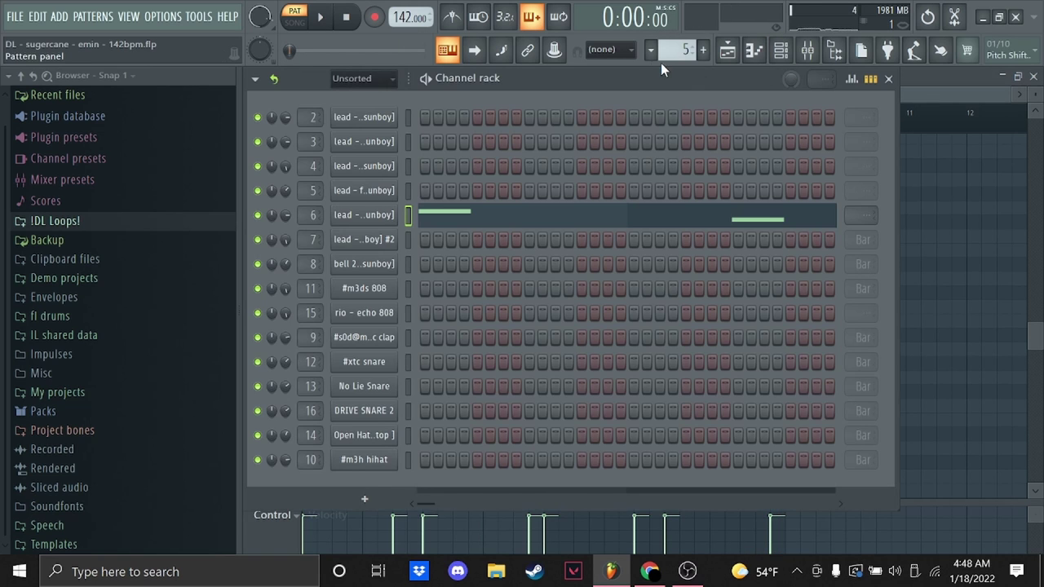
scroll(660, 63, "down", 1)
key("F6")
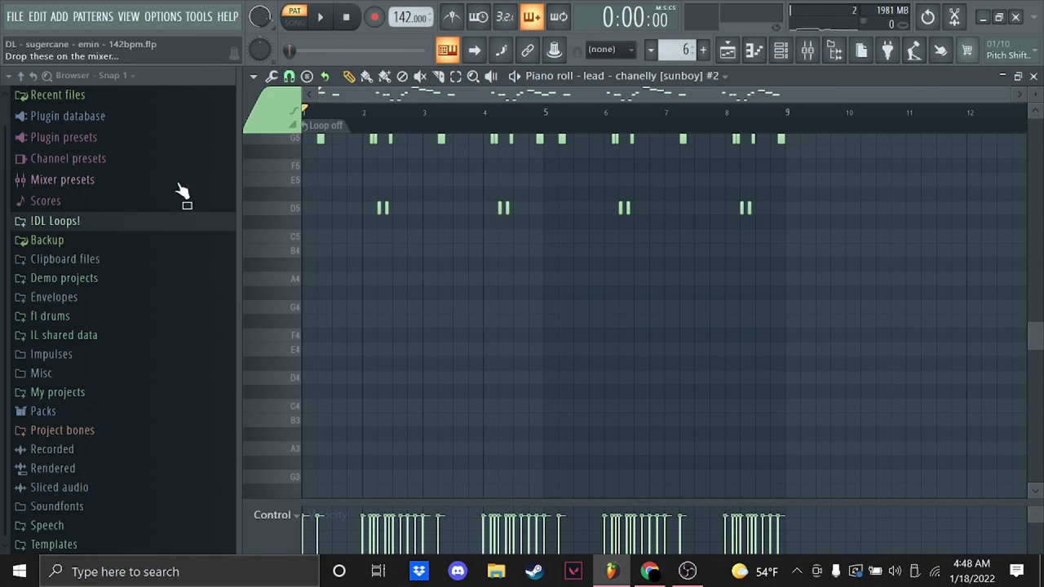
key("space")
scroll(415, 286, "up", 4)
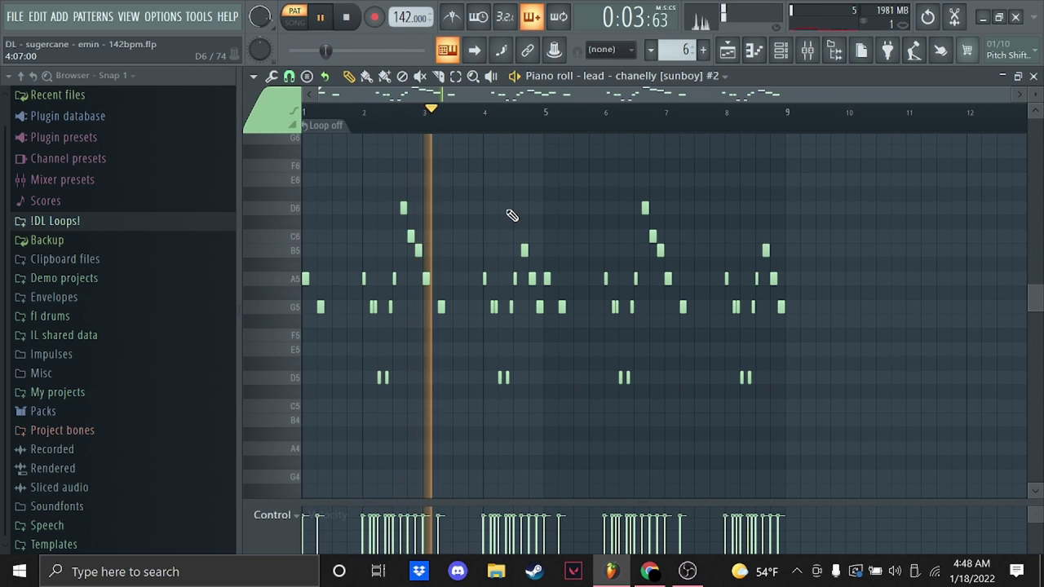
Step: Inspect the parametric EQ on mixer Insert 7 and return to the chanelly #2 lead's piano roll
key("F9")
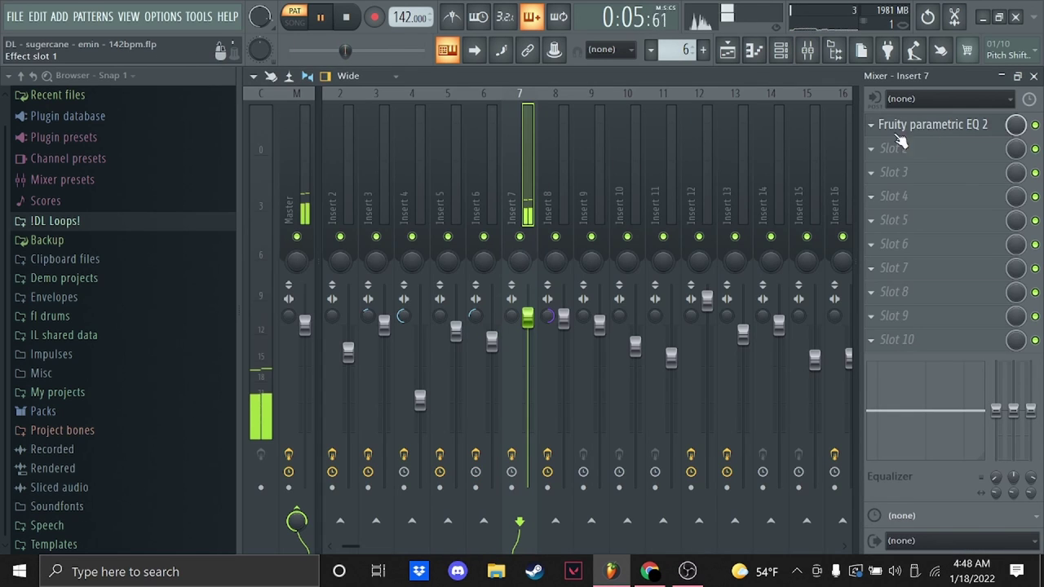
left_click(961, 131)
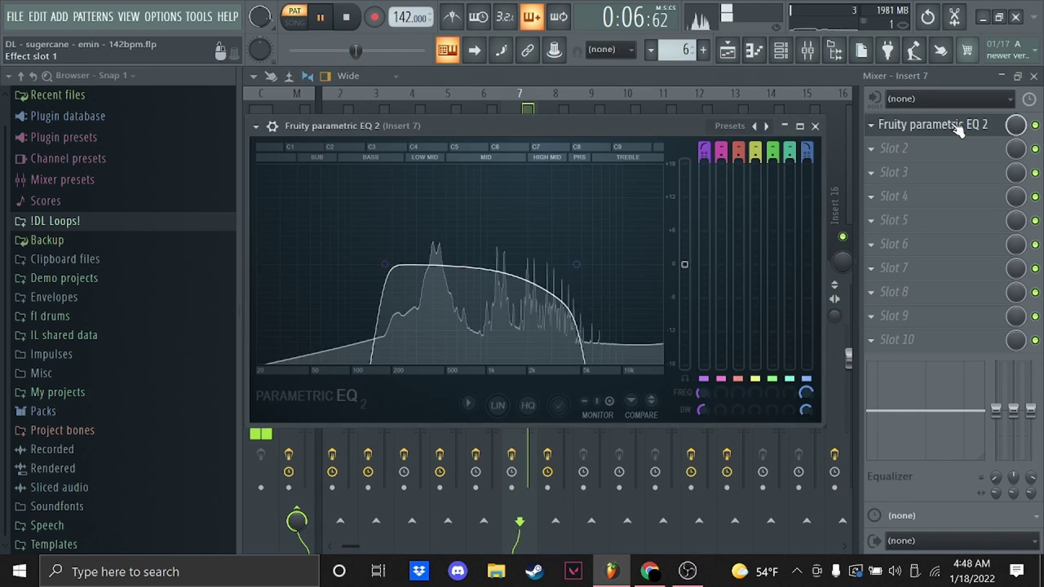
left_click(754, 51)
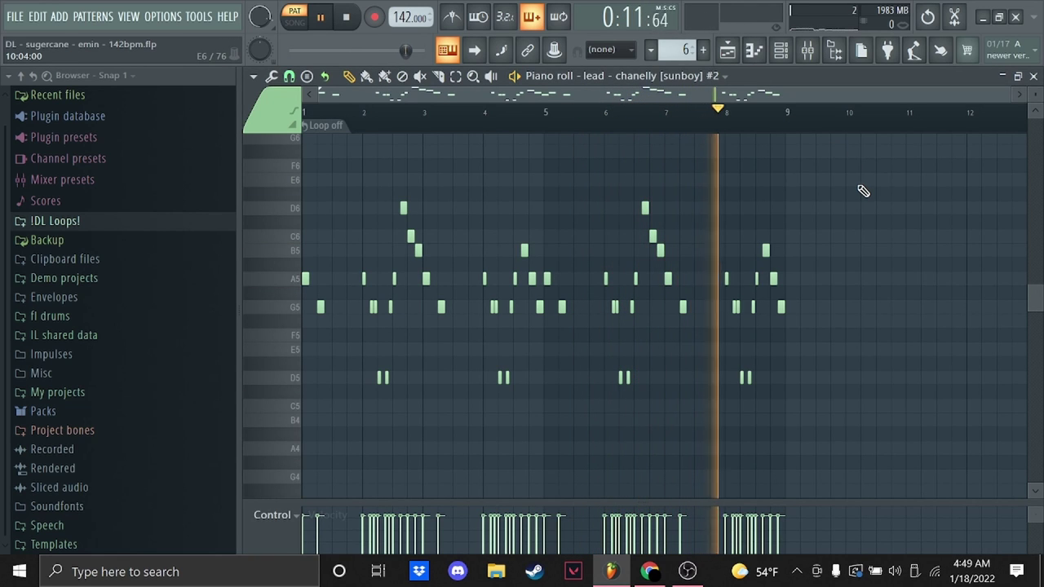
Step: Stop playback, switch to pattern 7, and open the bell 2 channel's notes in the piano roll
key("space")
left_click(780, 51)
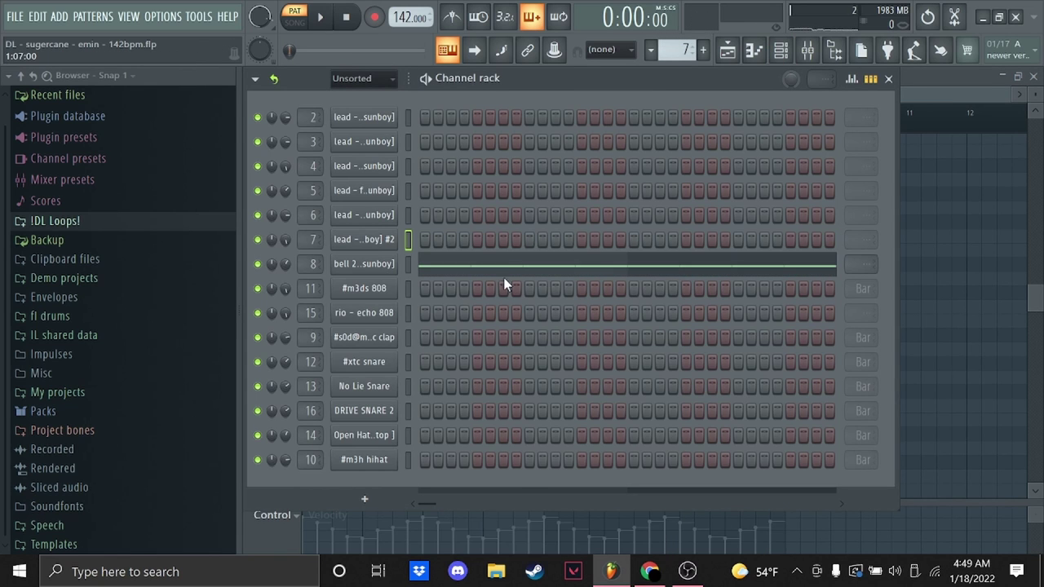
left_click(501, 263)
scroll(368, 196, "down", 3)
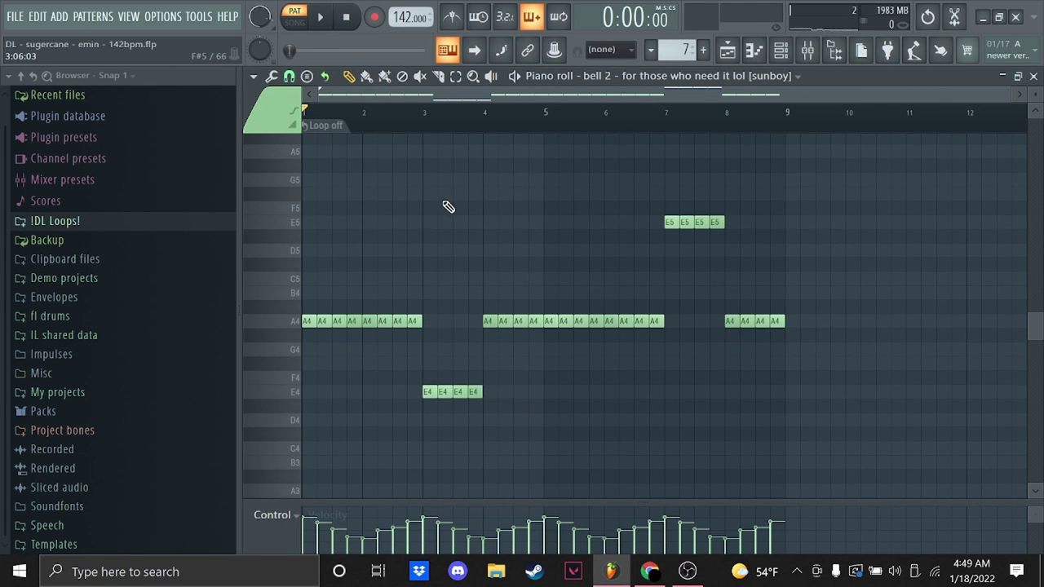
Step: Switch to pattern 8 and play the #m3ds 808's notes in the piano roll
left_click(782, 50)
left_click(478, 294)
key("space")
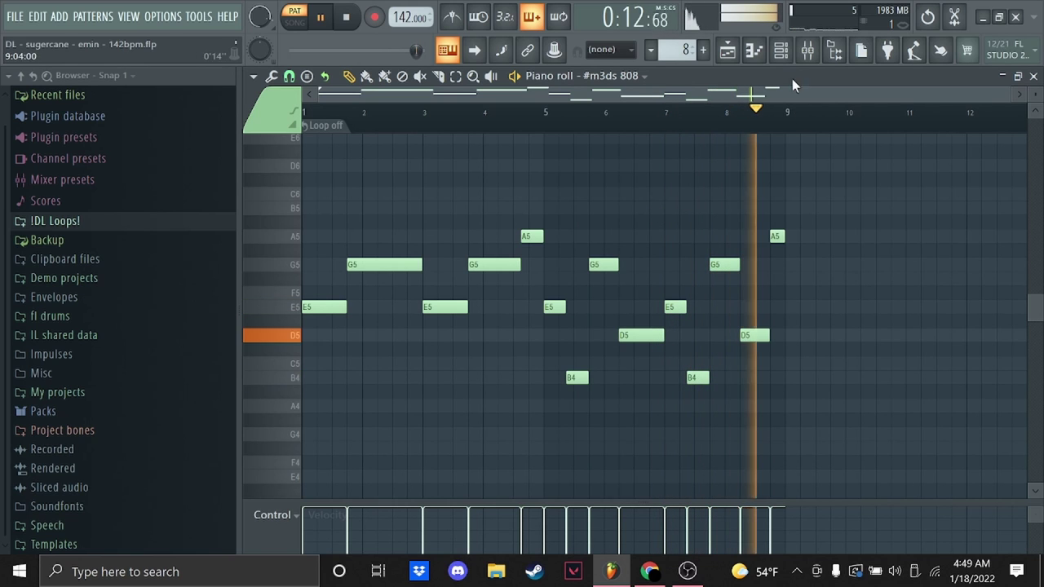
Step: Stop playback, switch to pattern 9, and open the rio - echo 808 channel's notes in the piano roll
left_click(753, 52)
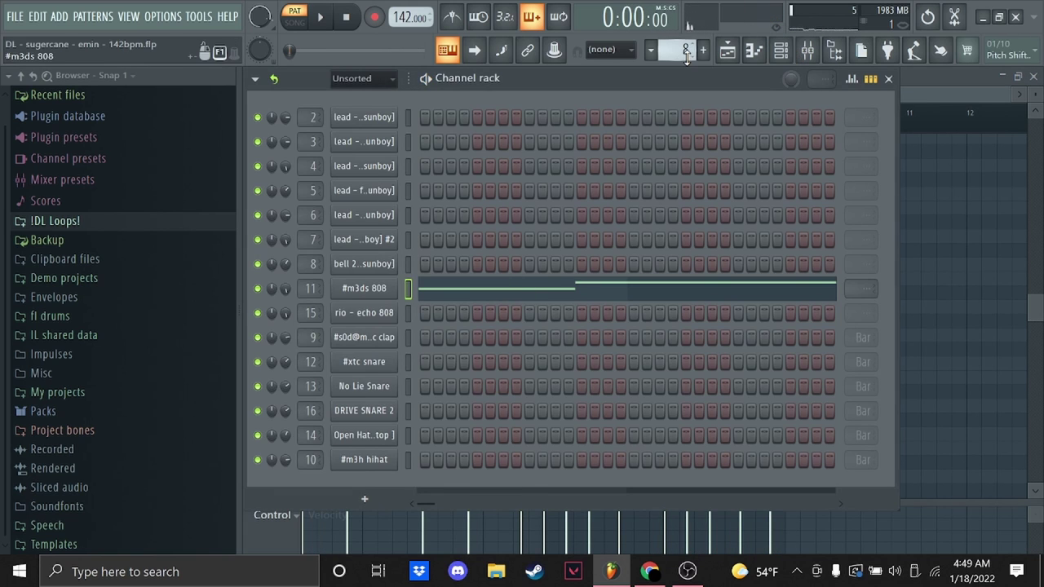
scroll(686, 50, "up", 1)
left_click(457, 310)
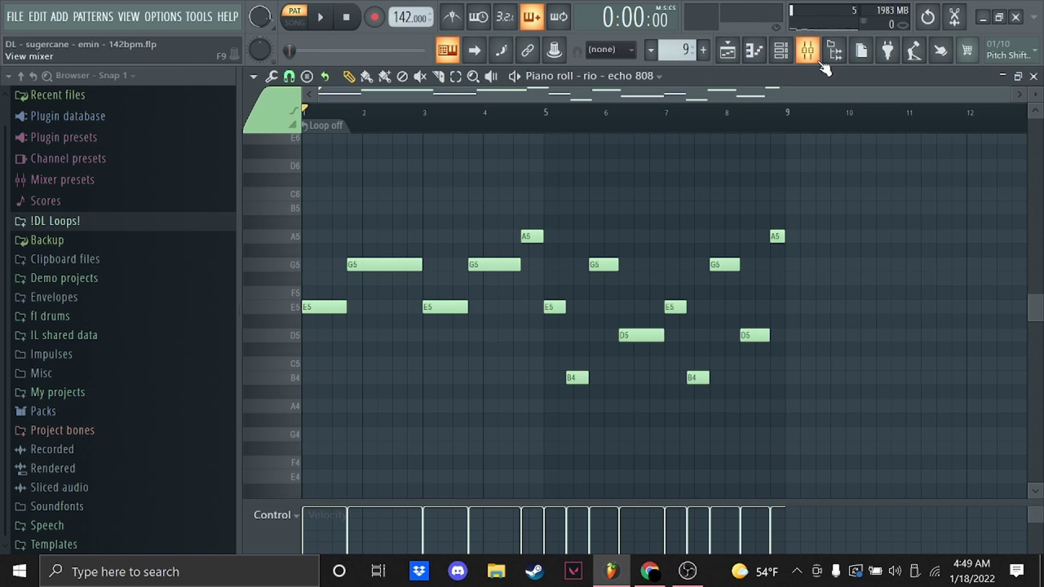
Step: Return to the channel rack, switch to pattern 10, and play the clap's step sequence
left_click(785, 56)
key("F4")
left_click(529, 337)
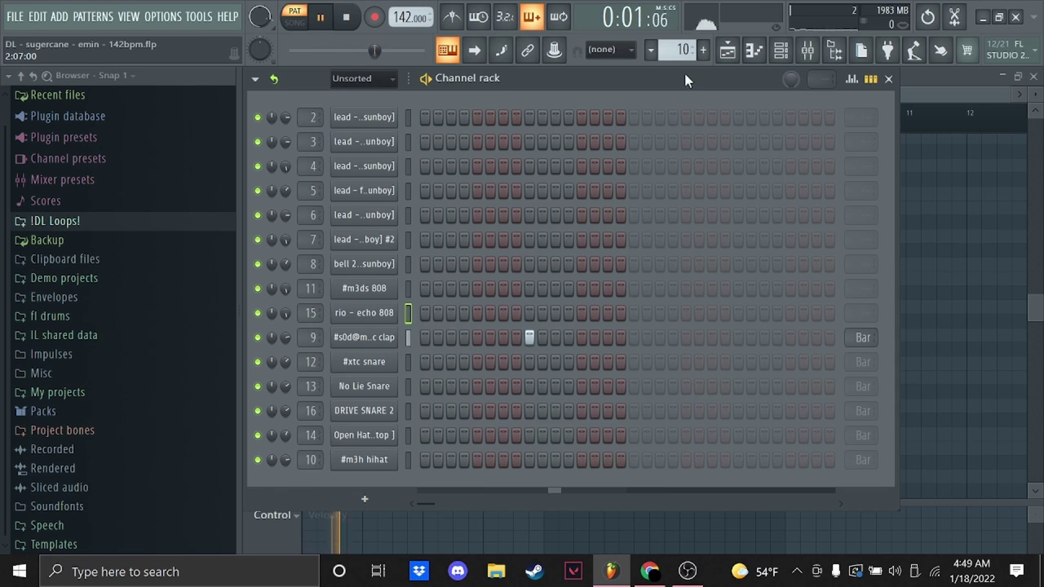
Step: Switch to pattern 11 and play the #xtc snare's notes in the piano roll
scroll(683, 56, "up", 4)
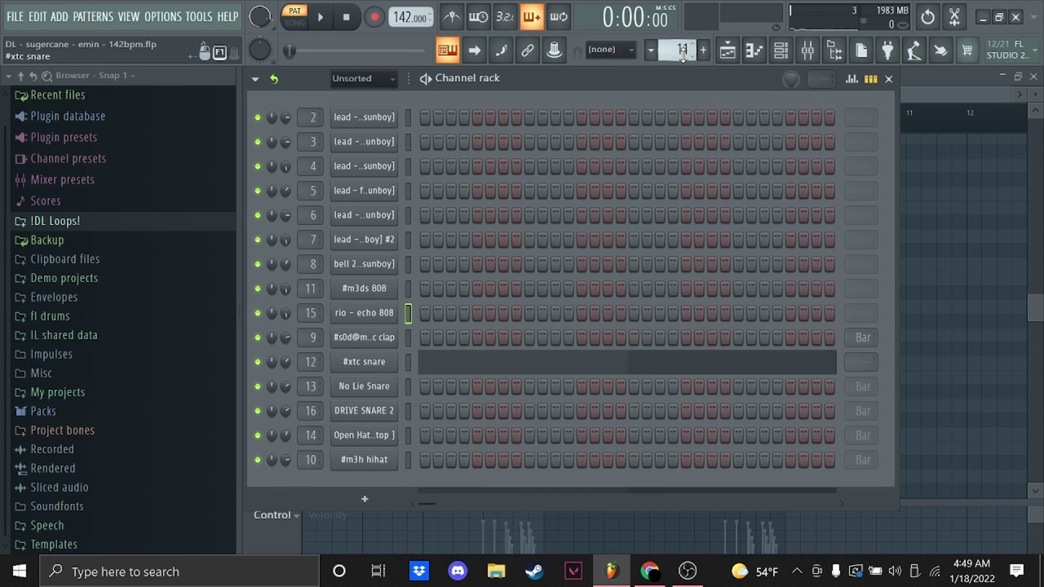
left_click(552, 362)
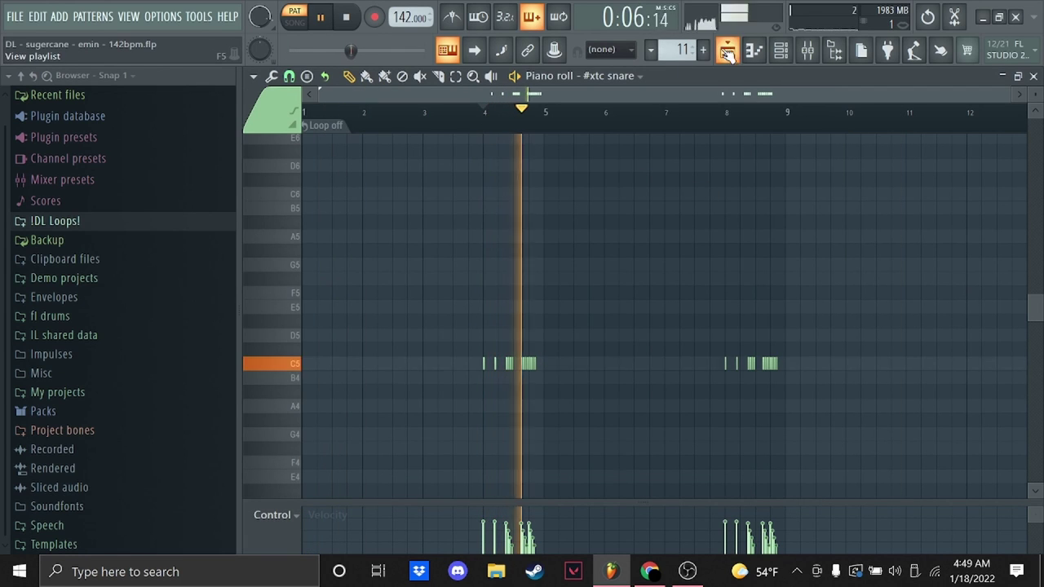
Step: Play pattern 12 with the channel rack shown and open the #xtc snare channel's piano roll
left_click(781, 52)
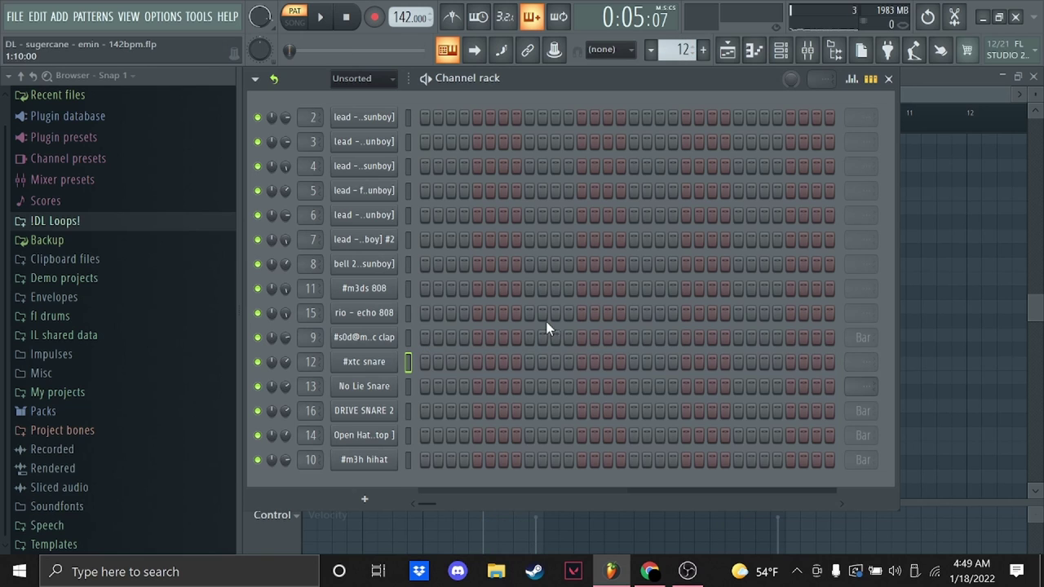
key("space")
right_click(406, 360)
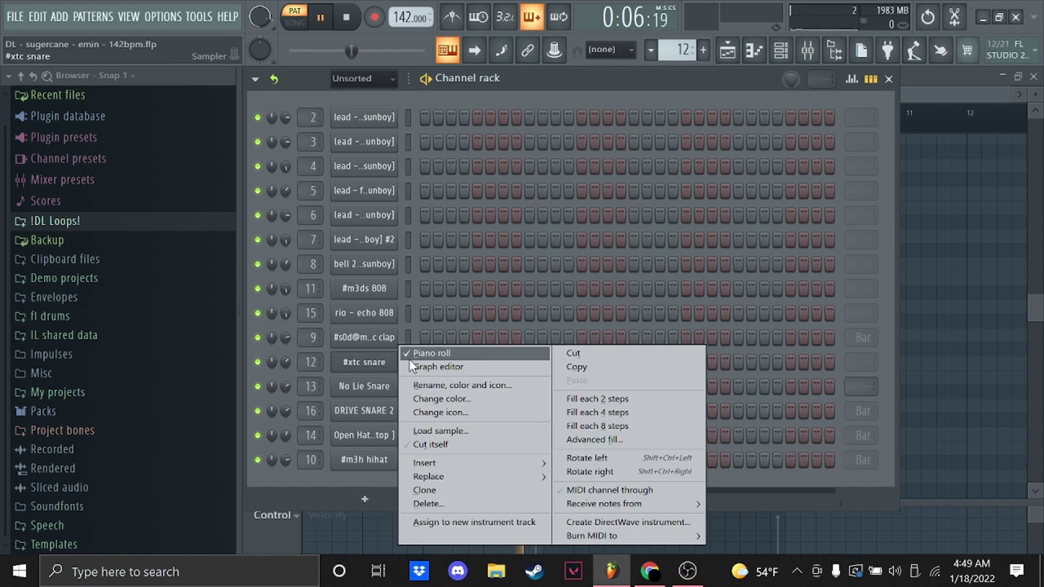
left_click(408, 354)
Step: Switch to pattern 15 and play the #m3h hihat's notes in the piano roll
left_click(779, 54)
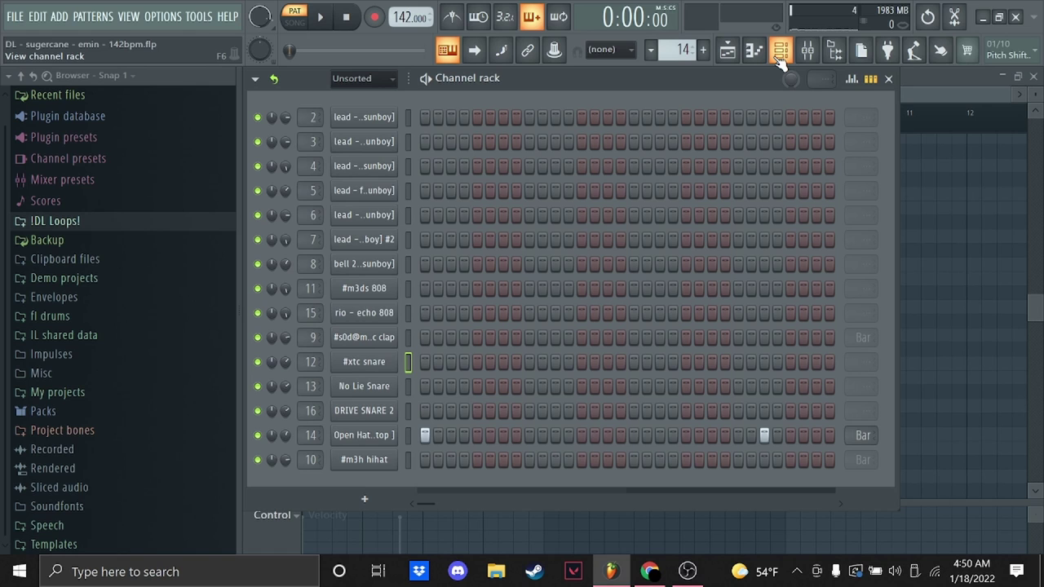
scroll(683, 50, "up", 2)
key("space")
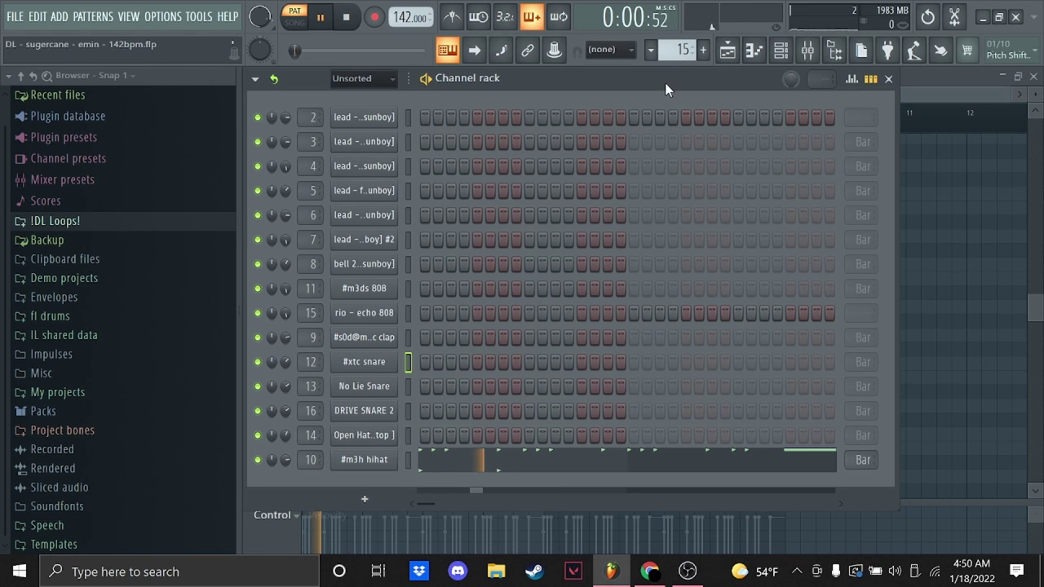
left_click(472, 466)
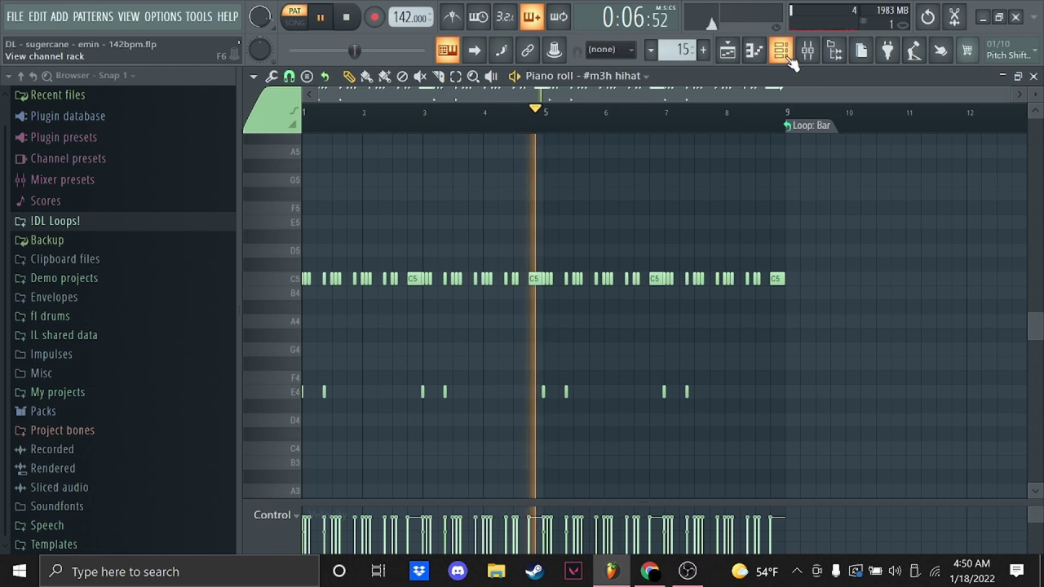
Step: Stop the hihat pattern and play the full arrangement from the start in the playlist in song mode
key("space")
left_click(729, 51)
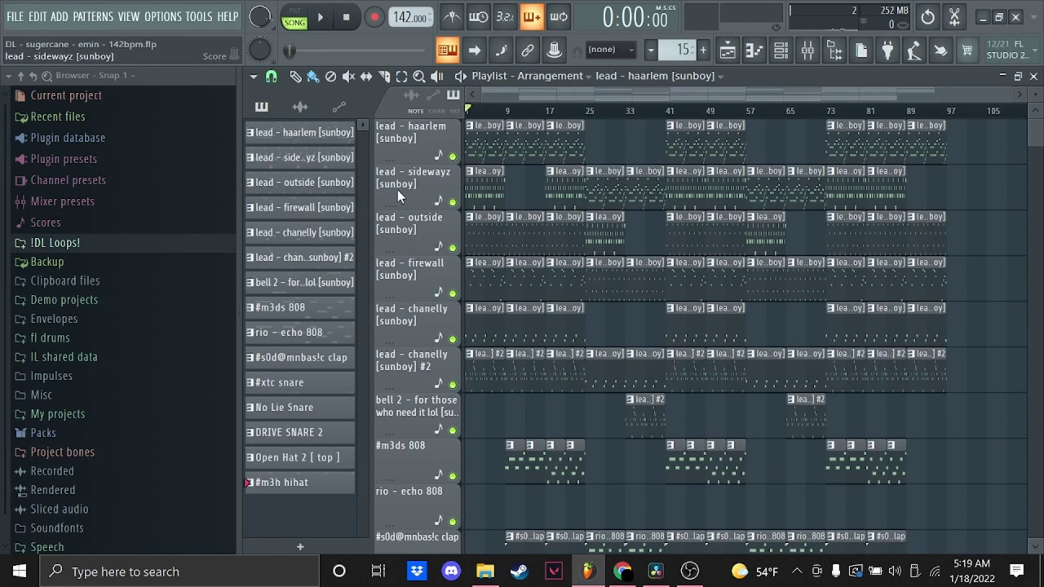
key("space")
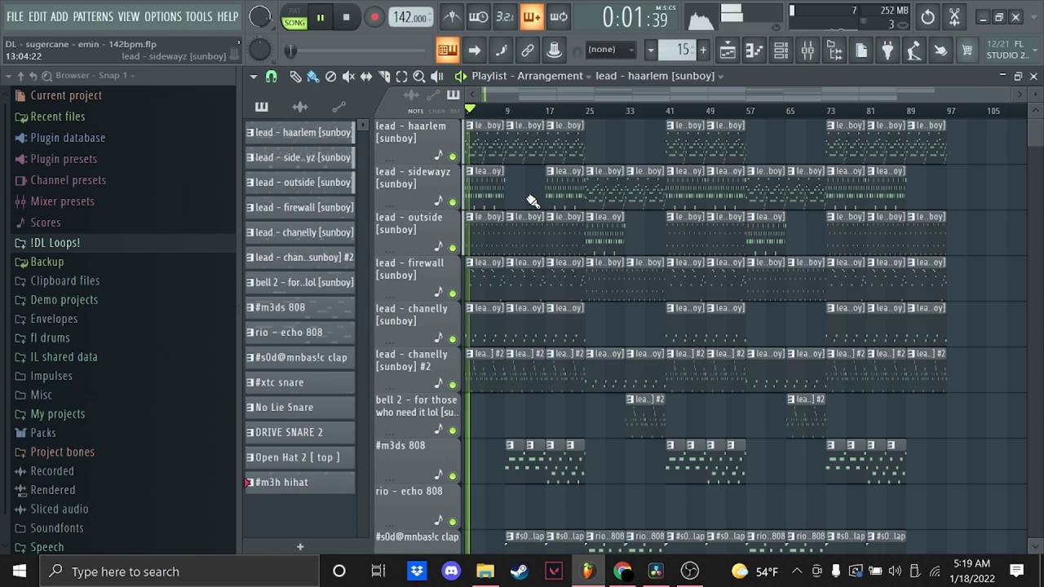